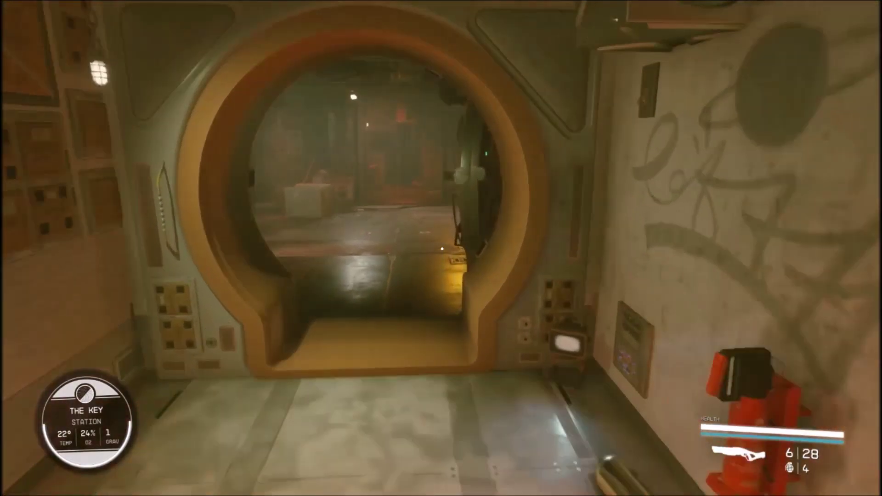
Walk through the round doorway and dark console room, then down the windowed corridor.
key(w)
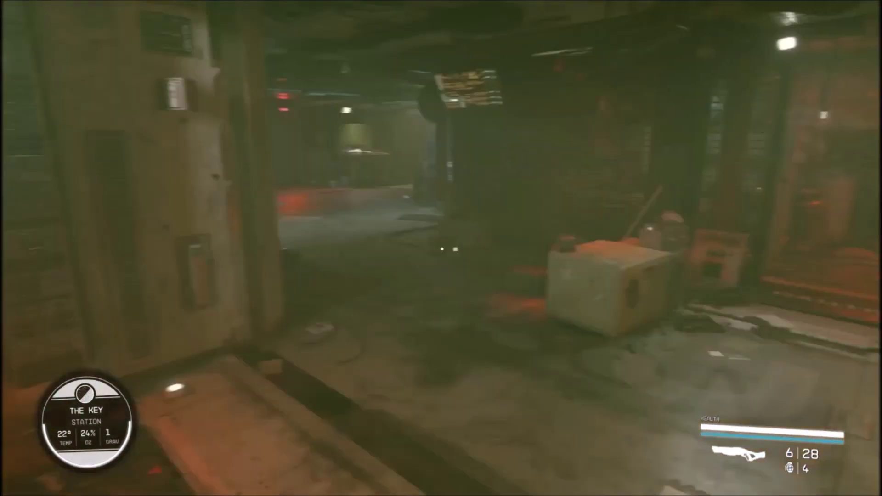
key(w)
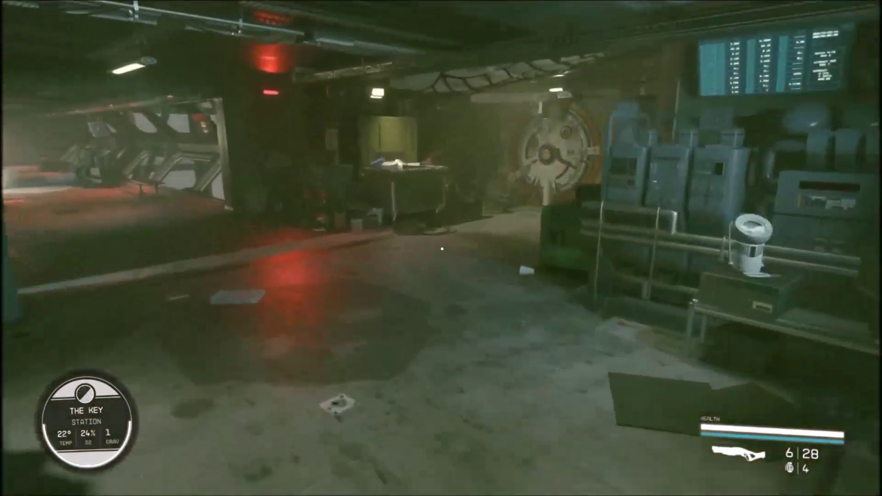
key(w)
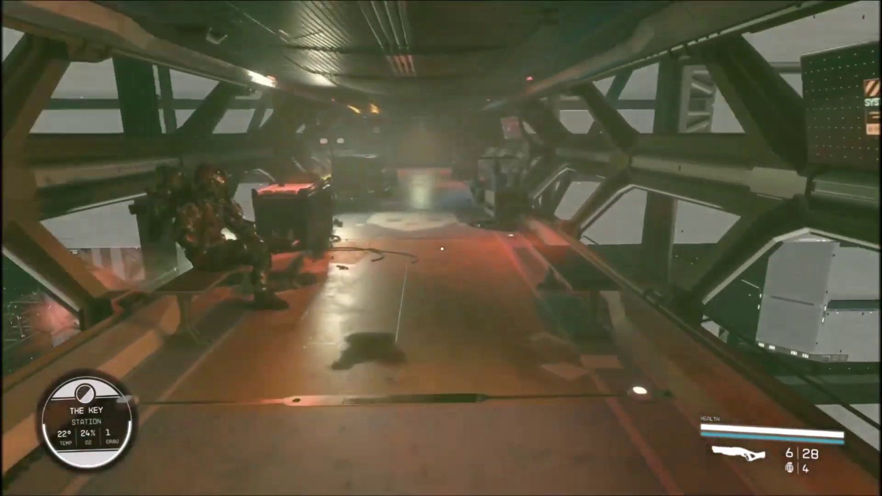
key(w)
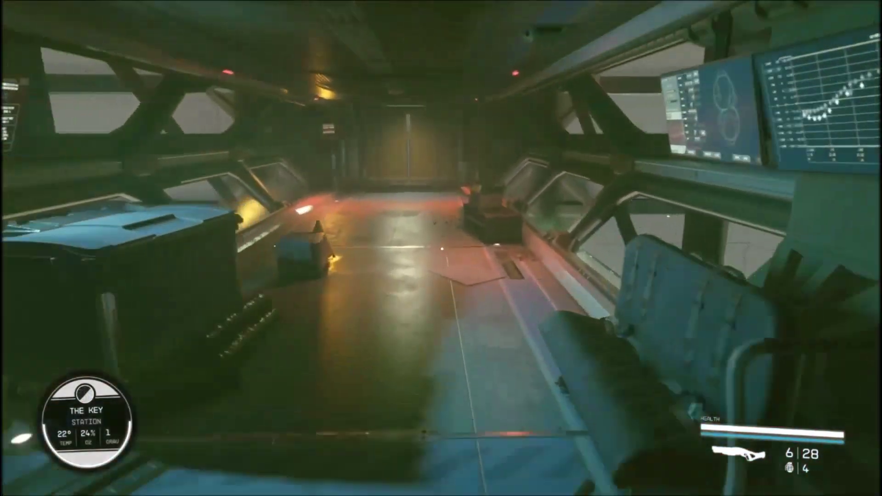
key(w)
key(w)
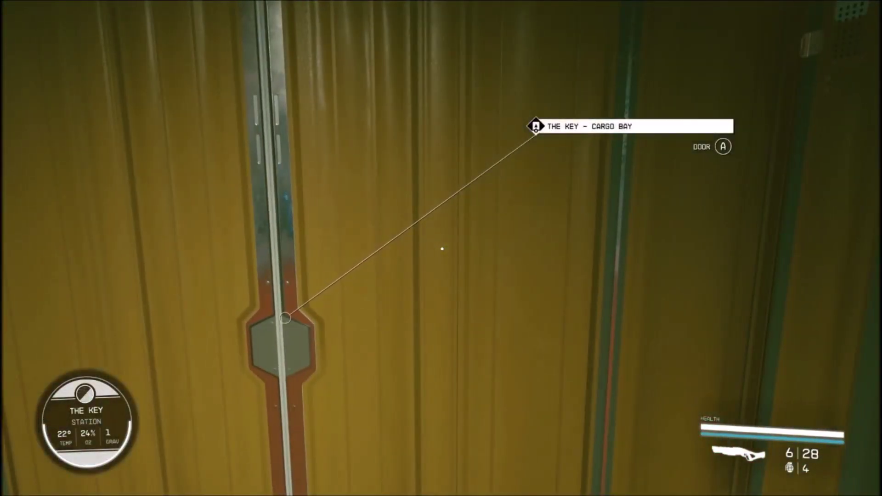
Enter the cargo bay, climb to Reckoner's Core, and reach the Ship Services dataslate shelf.
key(e)
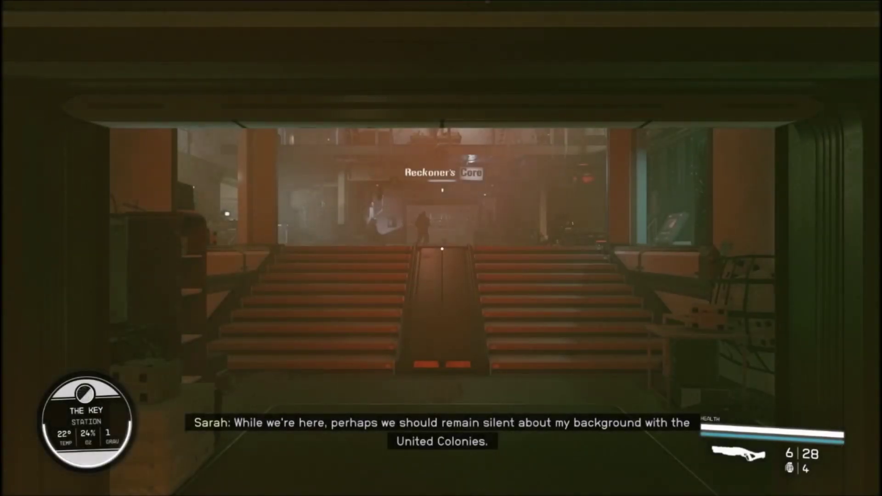
key(w)
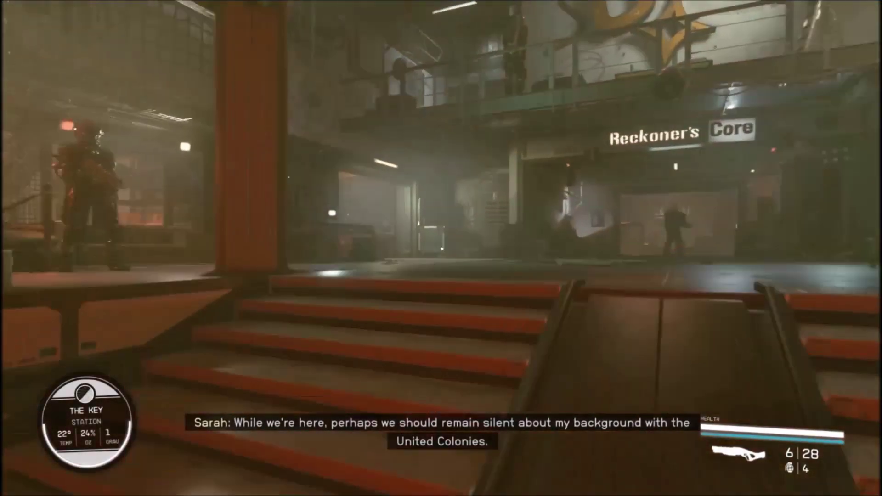
key(w)
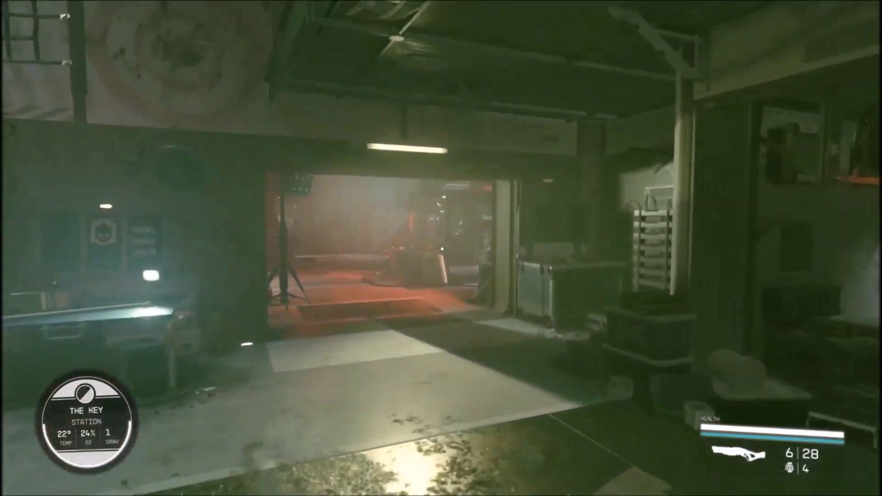
key(w)
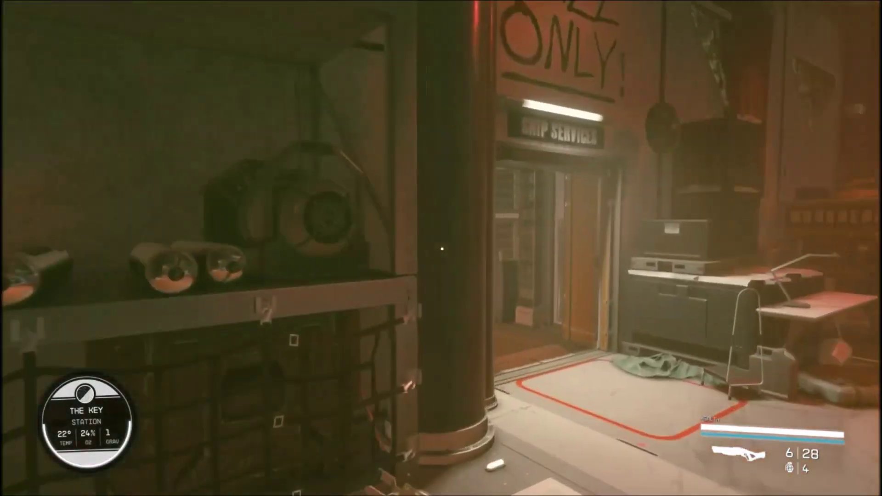
key(w)
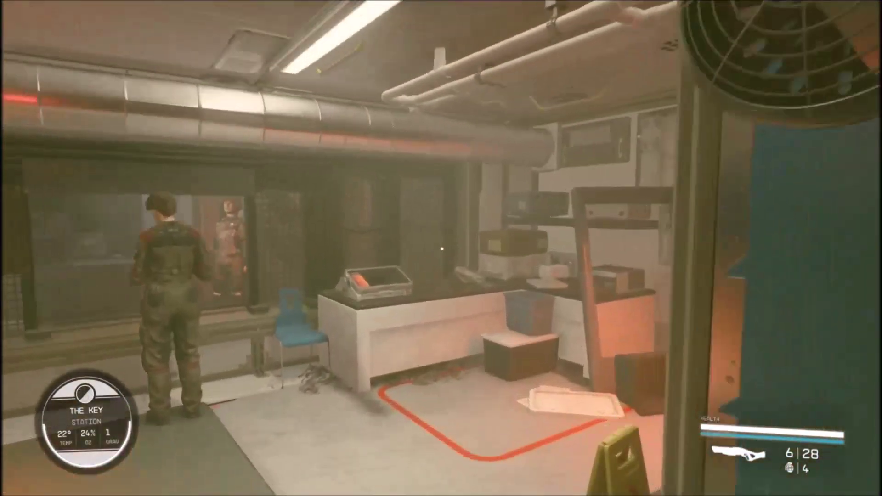
key(w)
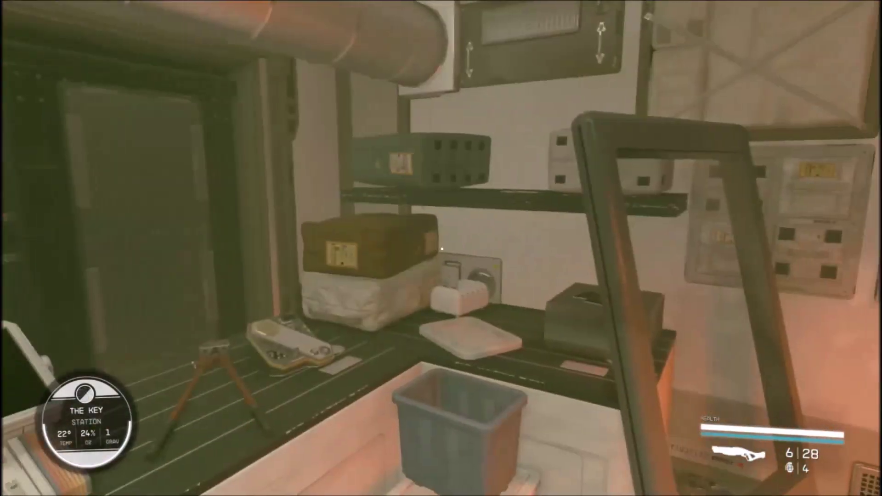
key(w)
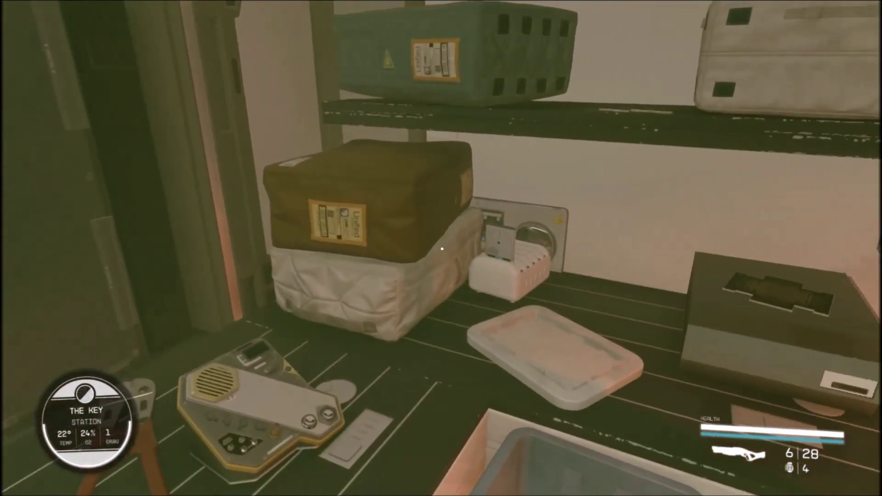
mouse_move(452, 290)
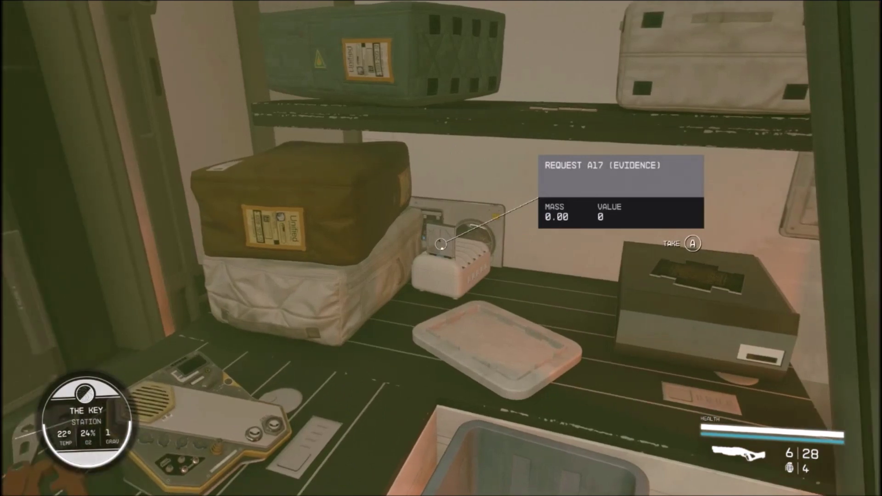
Take the Request A17 (Evidence) dataslate and play Jasmine Durand's audio log.
key(e)
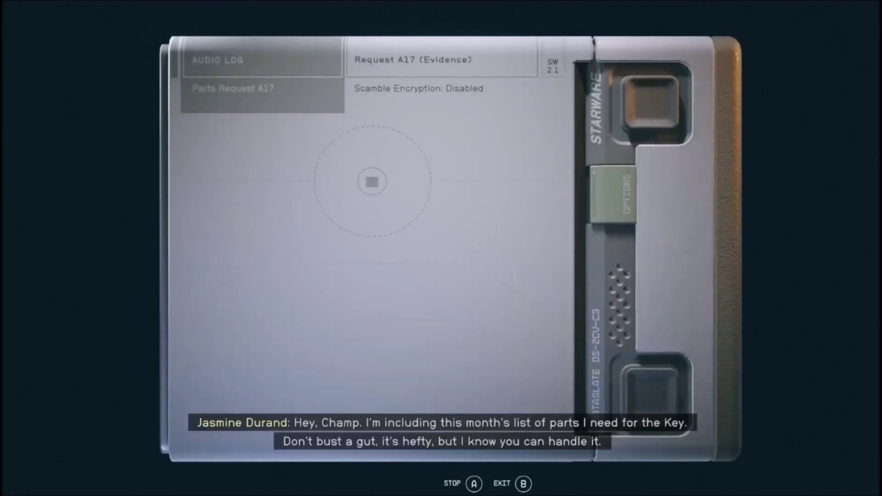